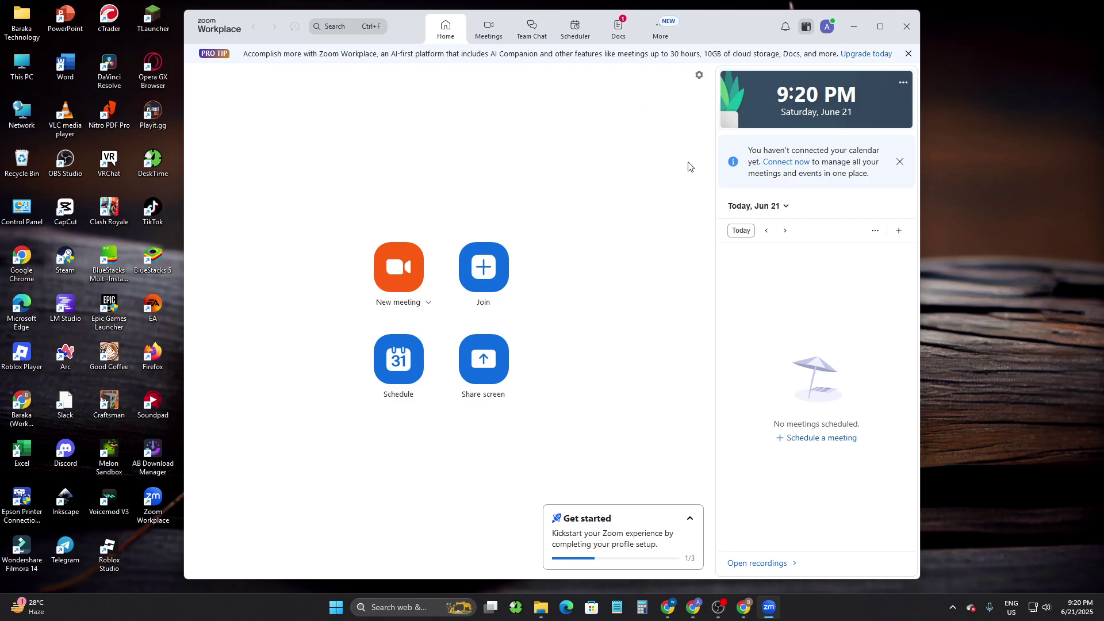
Step: Start a new instant meeting from Home and launch it from the preview
click(411, 273)
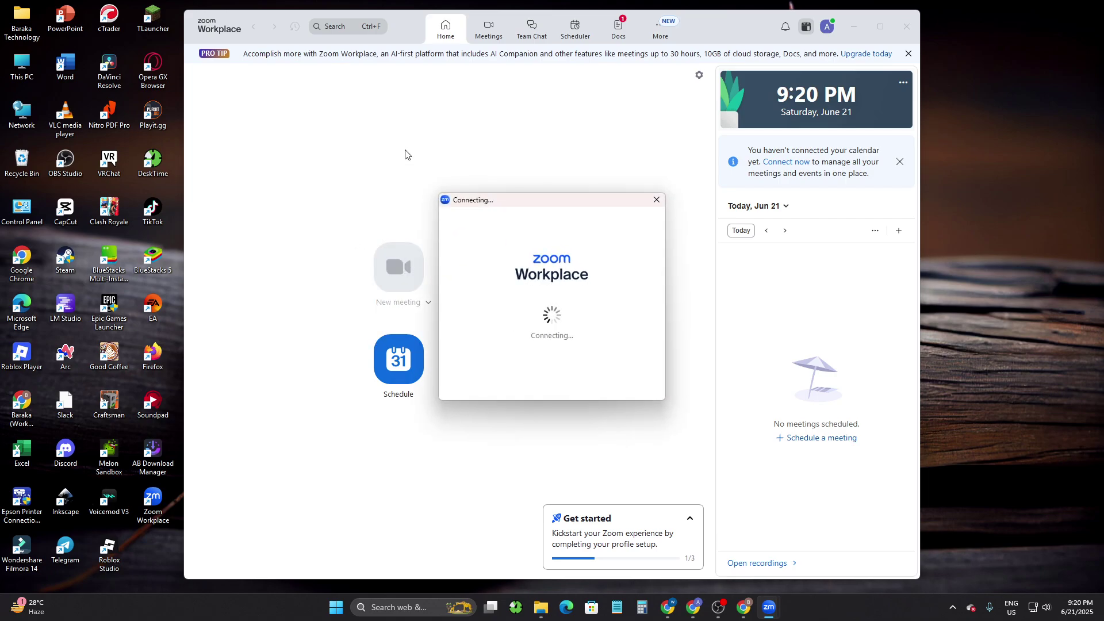
click(699, 421)
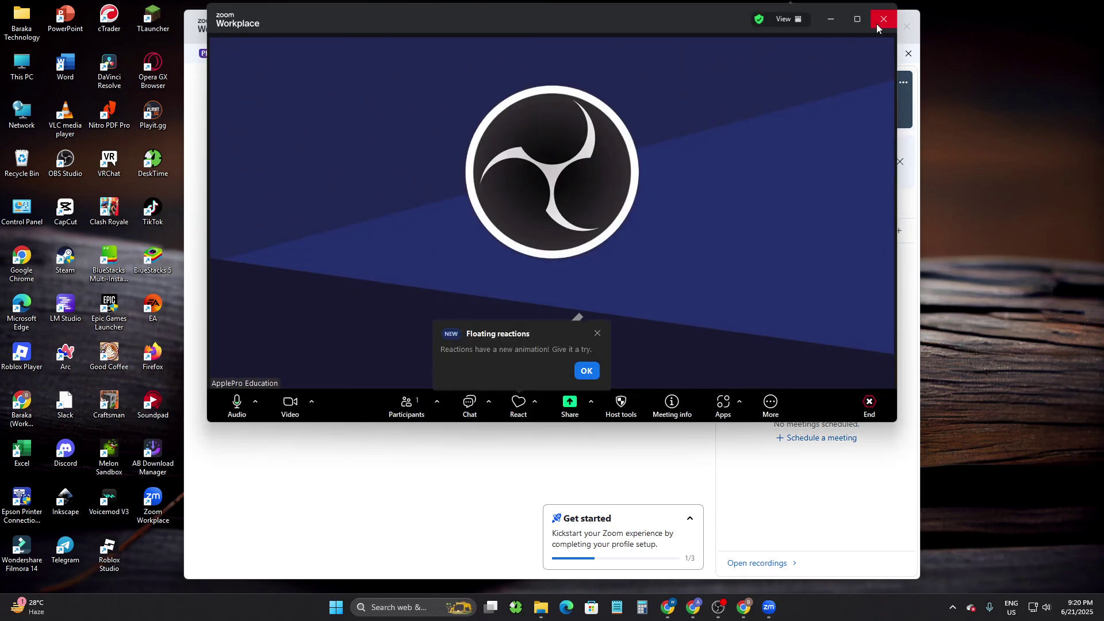
Step: Maximize the meeting window, dismiss the reactions popup and show the Participants panel
click(862, 20)
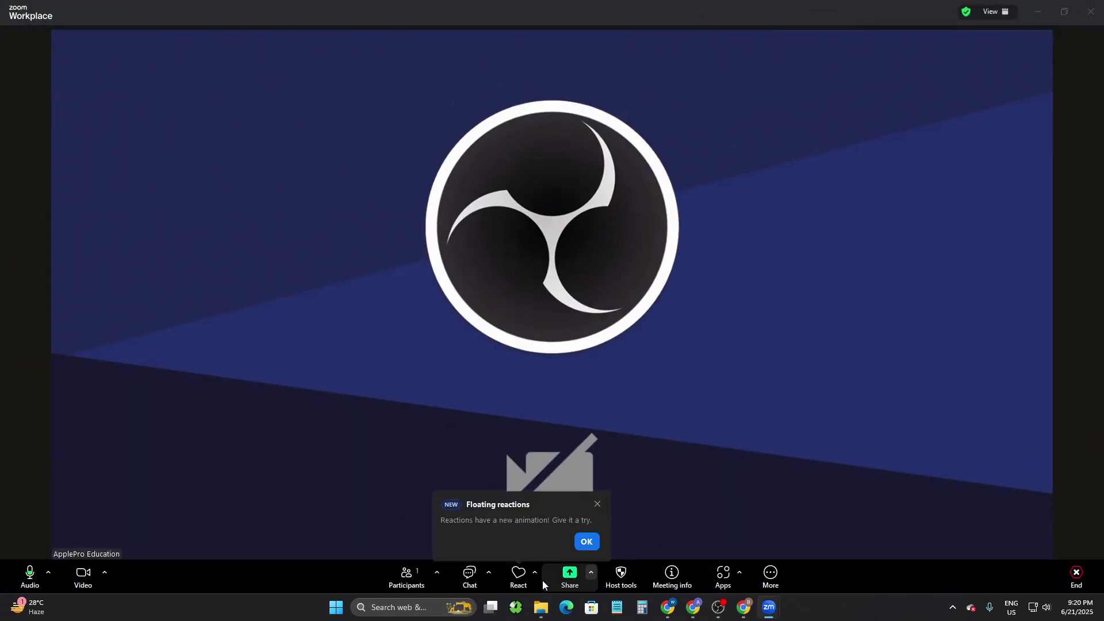
click(596, 506)
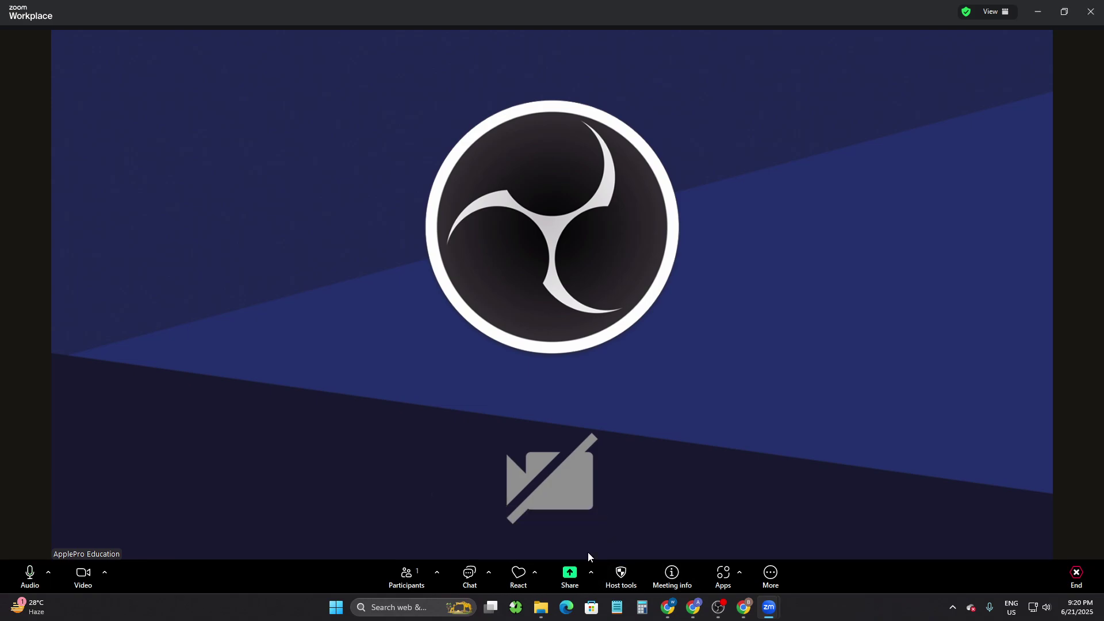
click(426, 578)
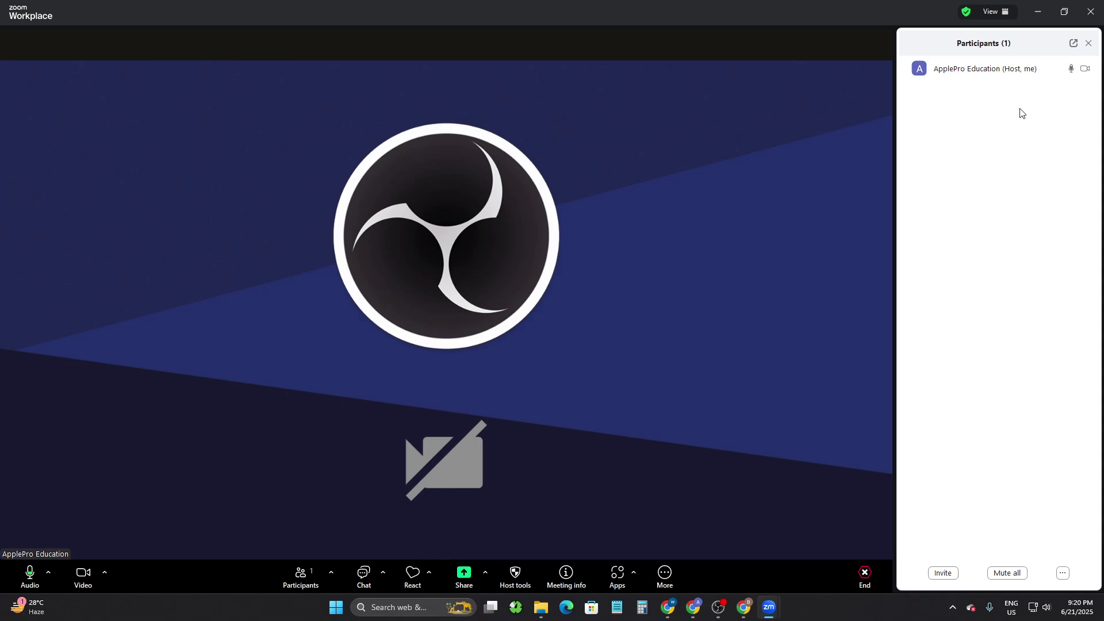
mouse_move(983, 68)
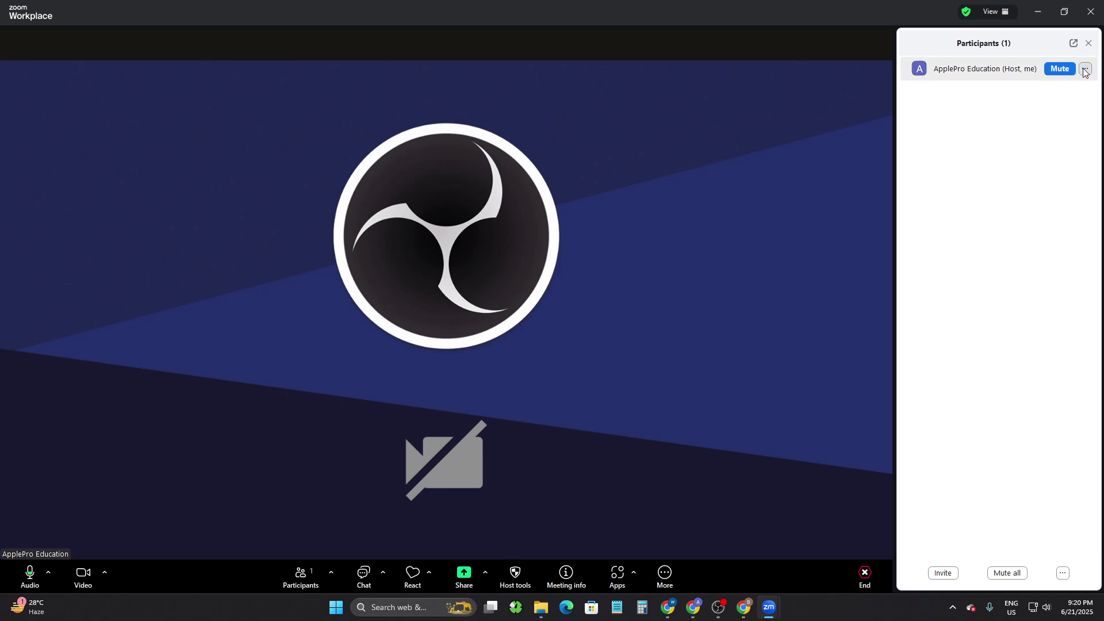
click(1085, 69)
click(993, 163)
Step: From the Participants panel options, hide everyone's profile pictures so the host shows as initials
click(1062, 574)
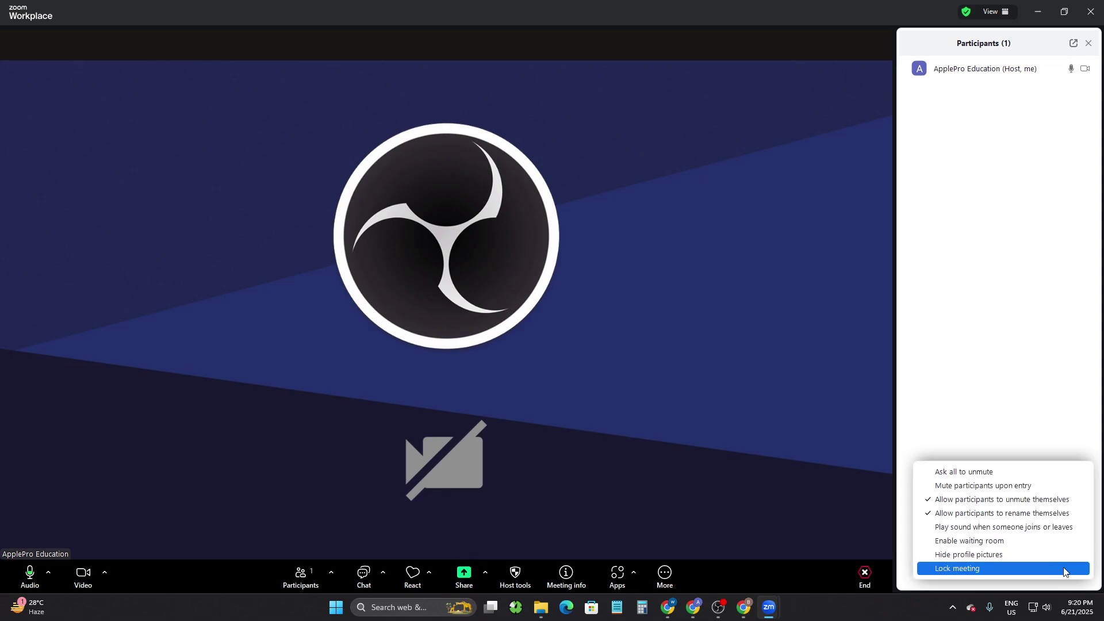
click(1050, 442)
click(1062, 573)
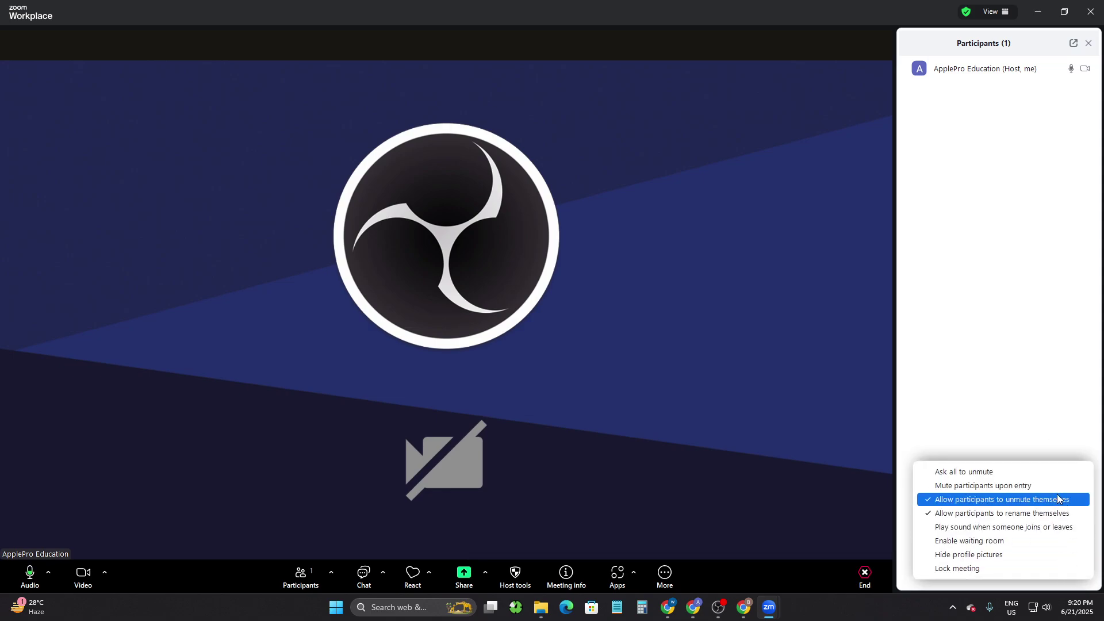
click(967, 557)
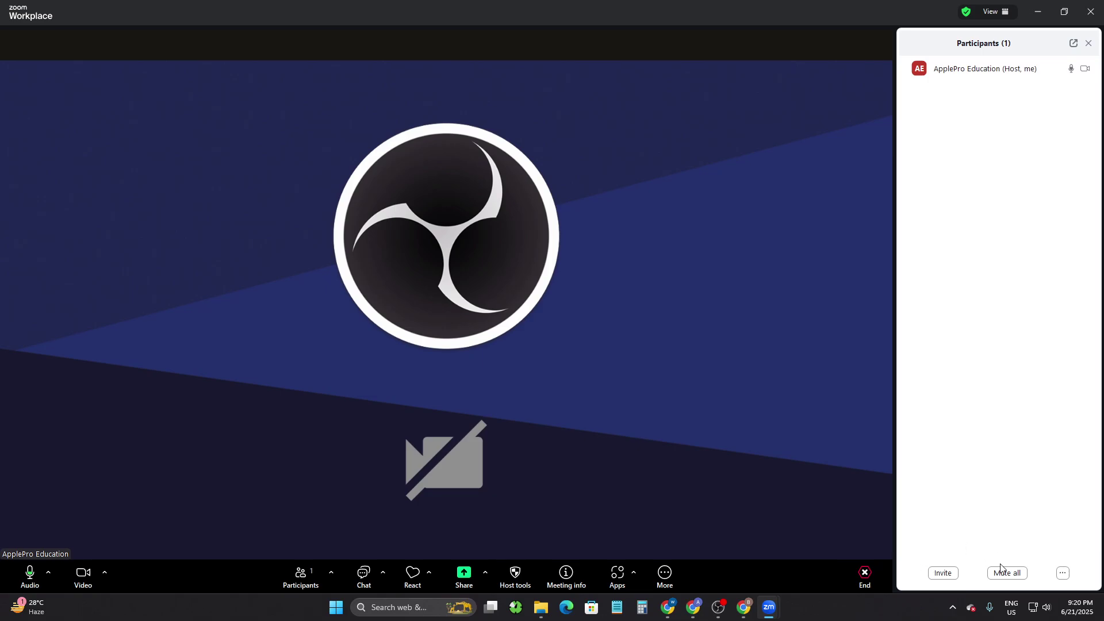
Step: Close the Participants panel and glance at the extra meeting features list
click(1089, 45)
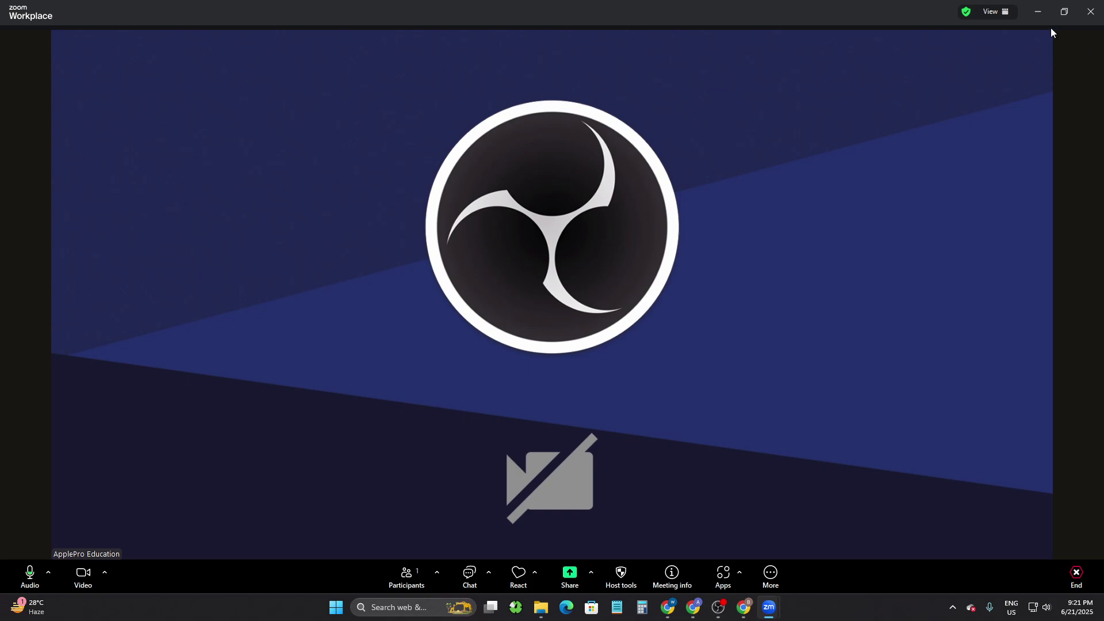
click(770, 575)
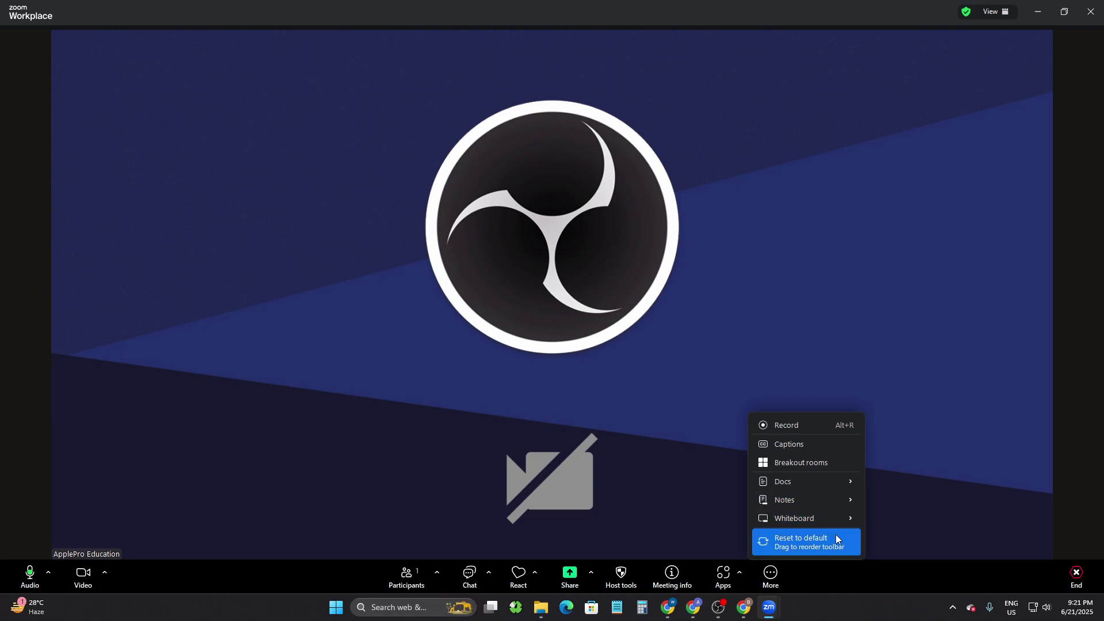
click(912, 464)
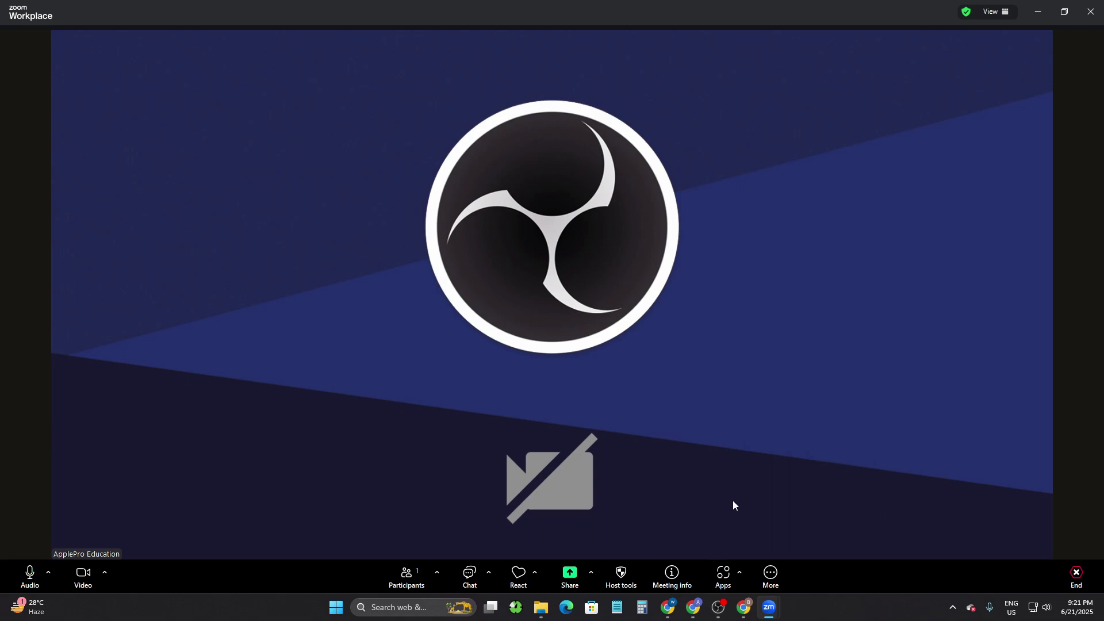
Step: From the View menu, hide non-video participants while keeping speaker layout
click(994, 13)
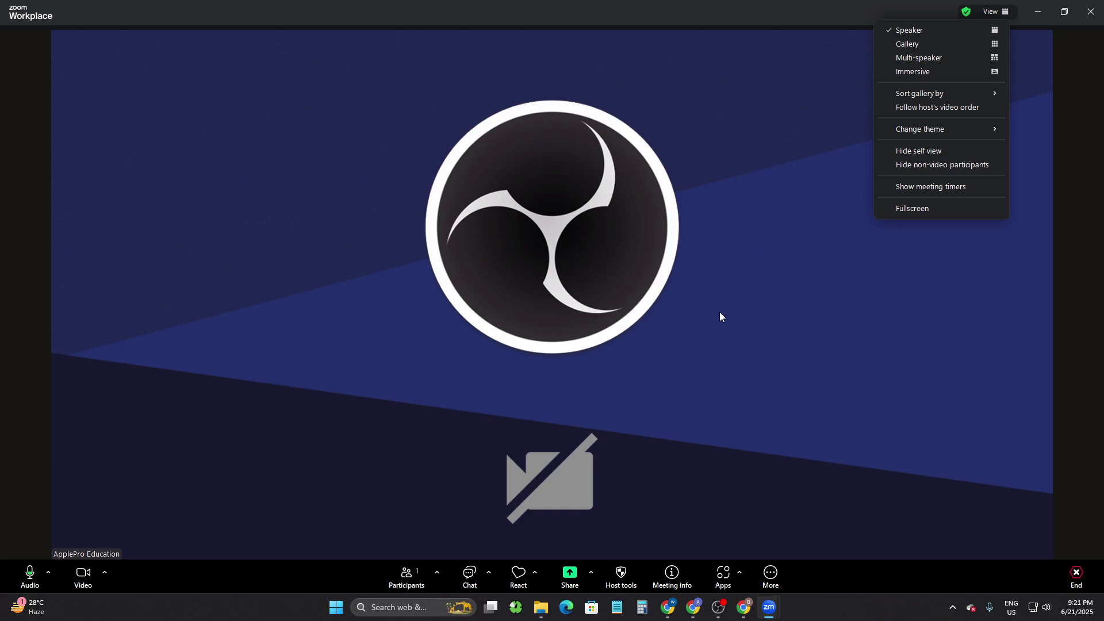
click(914, 165)
click(992, 11)
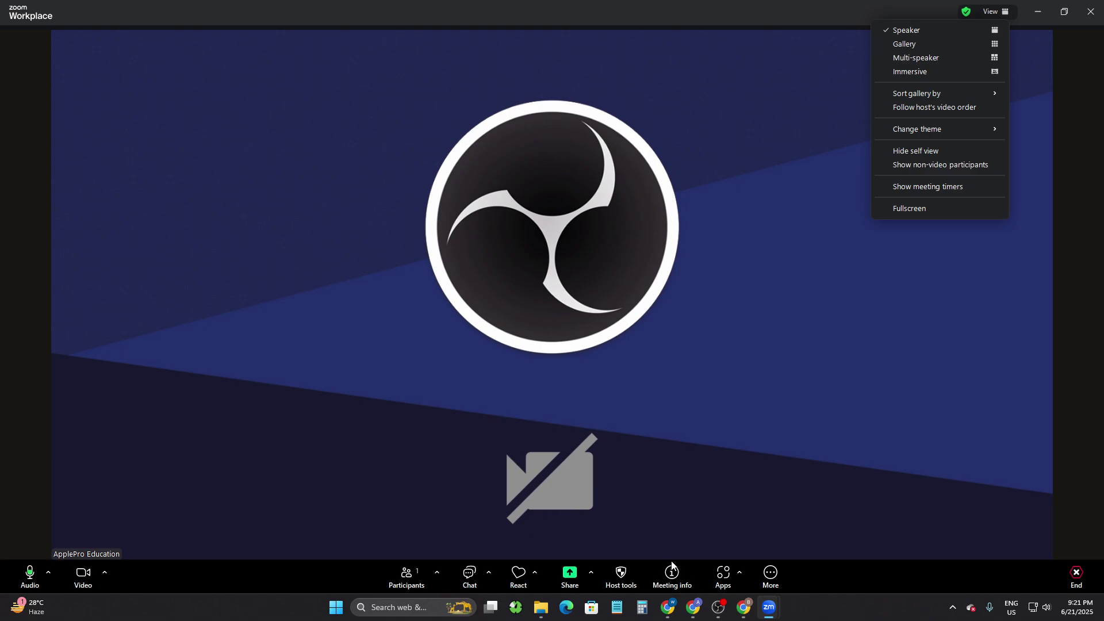
Step: Dismiss the screen-sharing options and stop the host's camera video
click(592, 573)
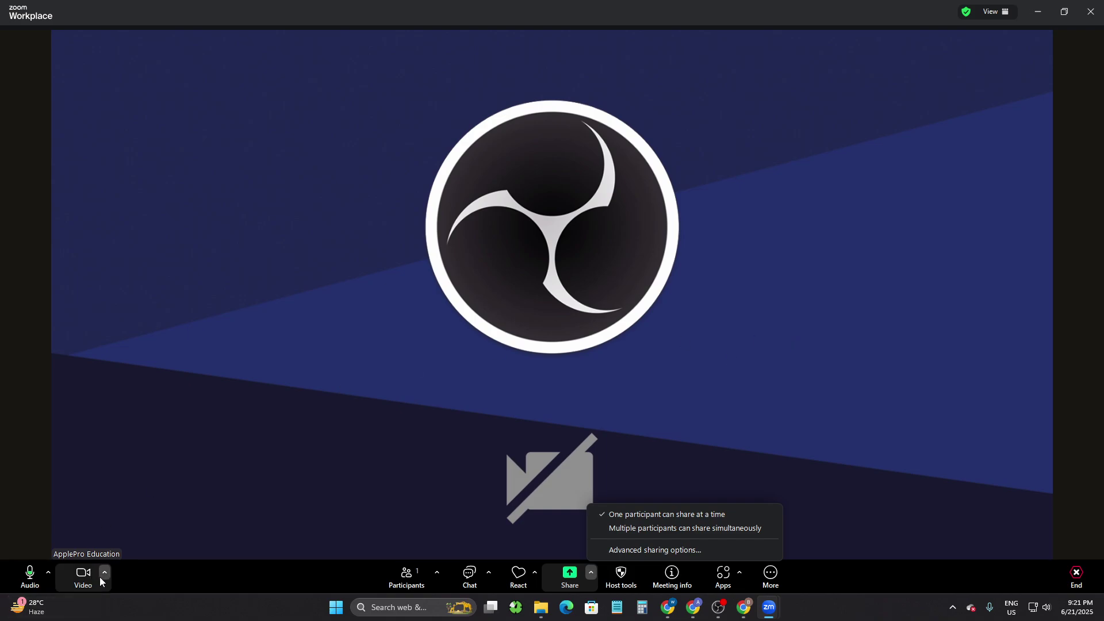
click(83, 575)
click(83, 575)
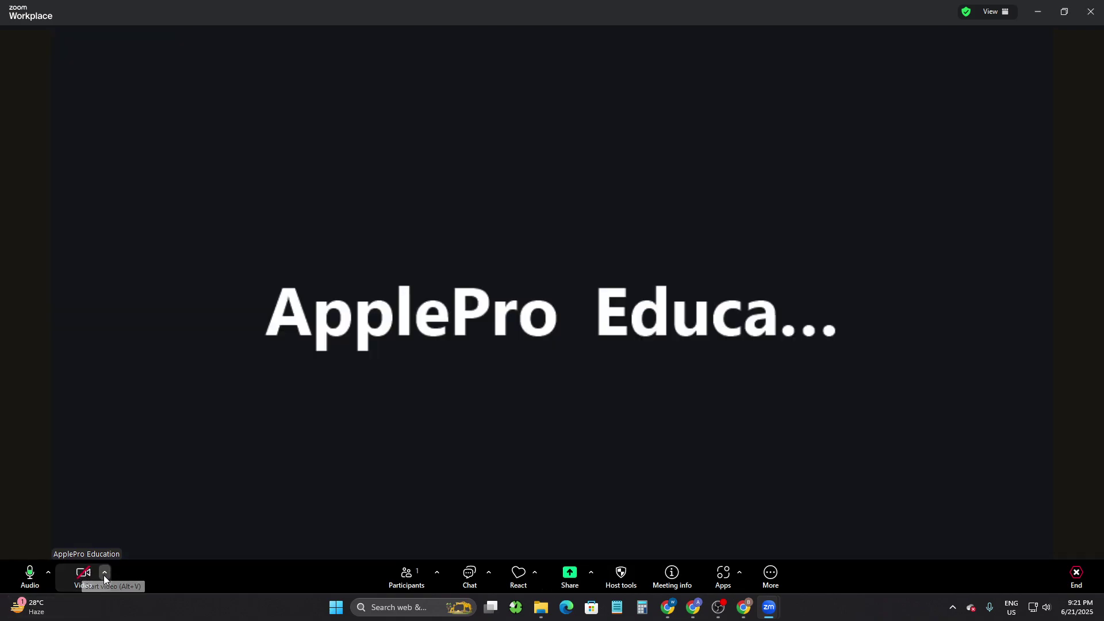
Step: In View, toggle non-video participants shown then hidden again, leaving them hidden
click(999, 13)
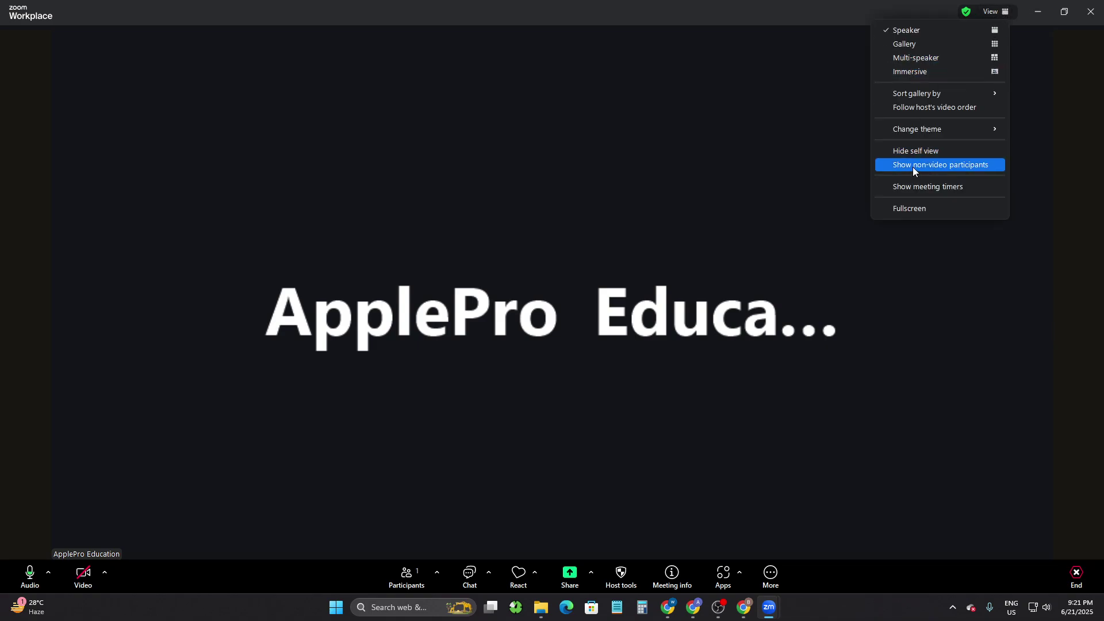
click(927, 167)
click(999, 13)
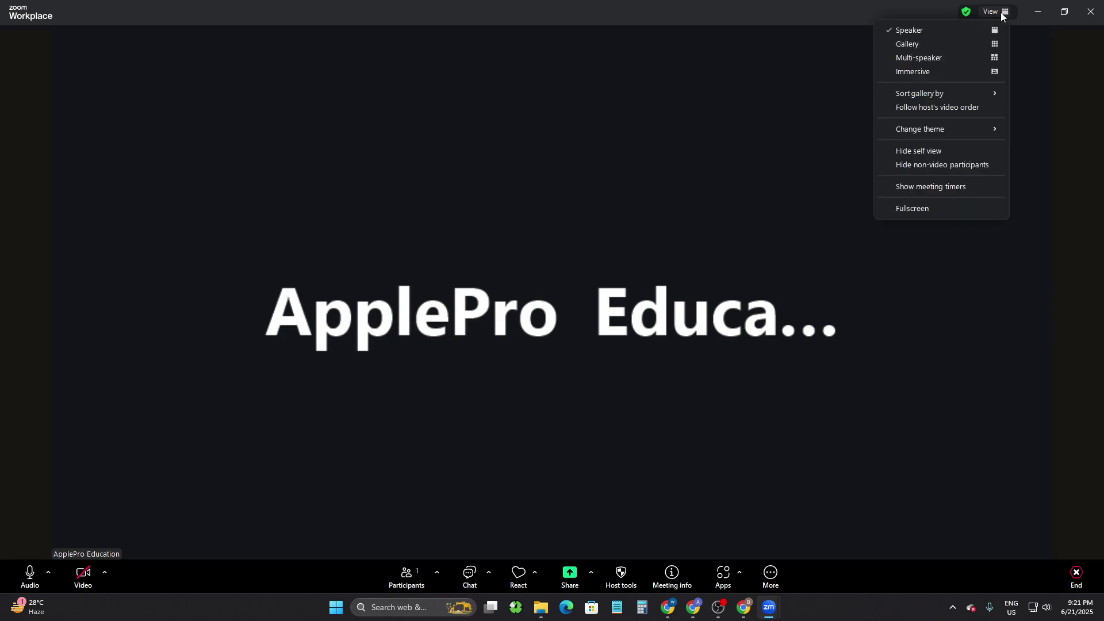
click(942, 167)
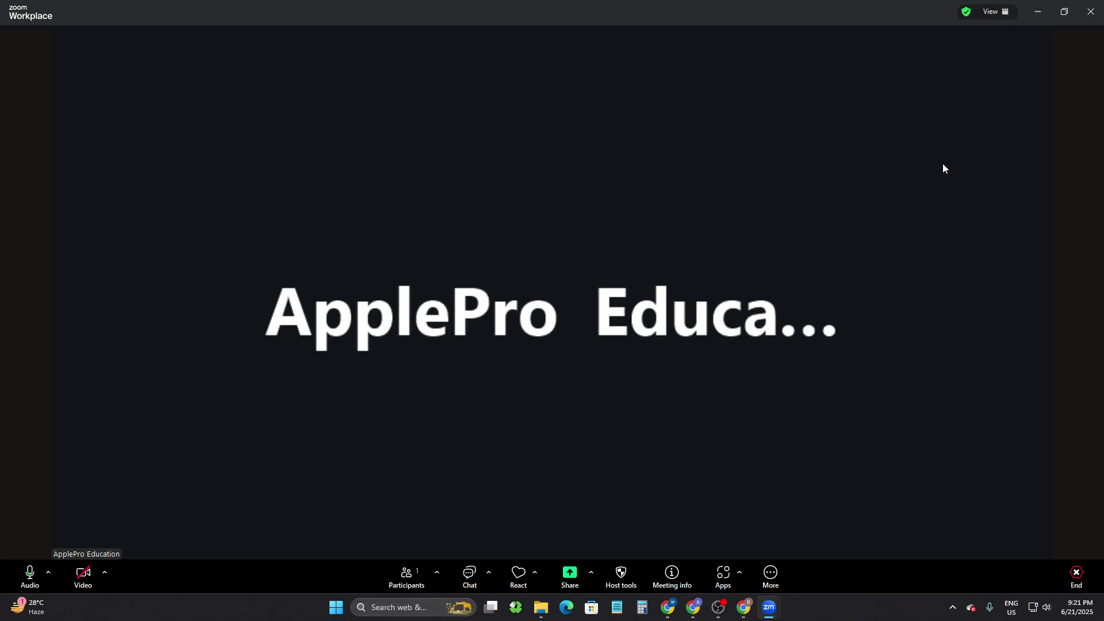
click(1000, 12)
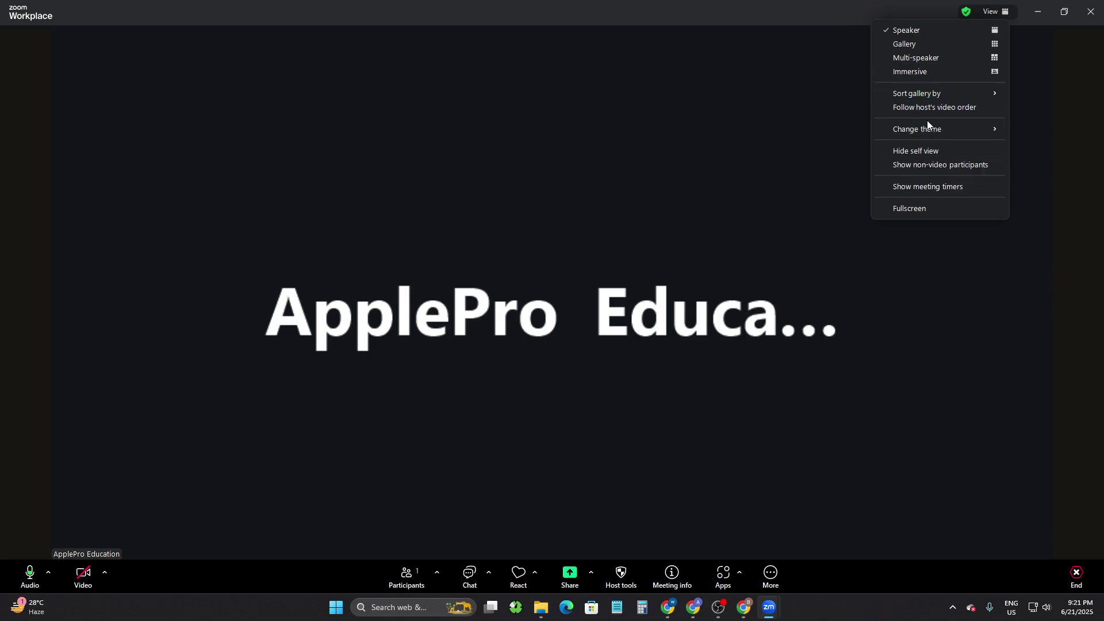
click(921, 208)
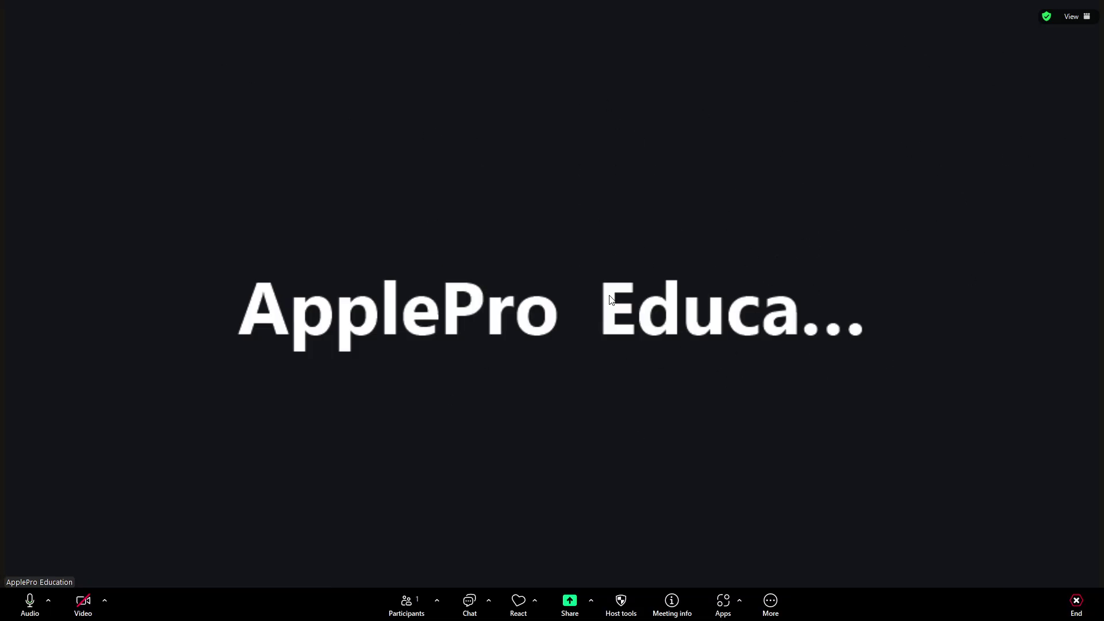
key(Escape)
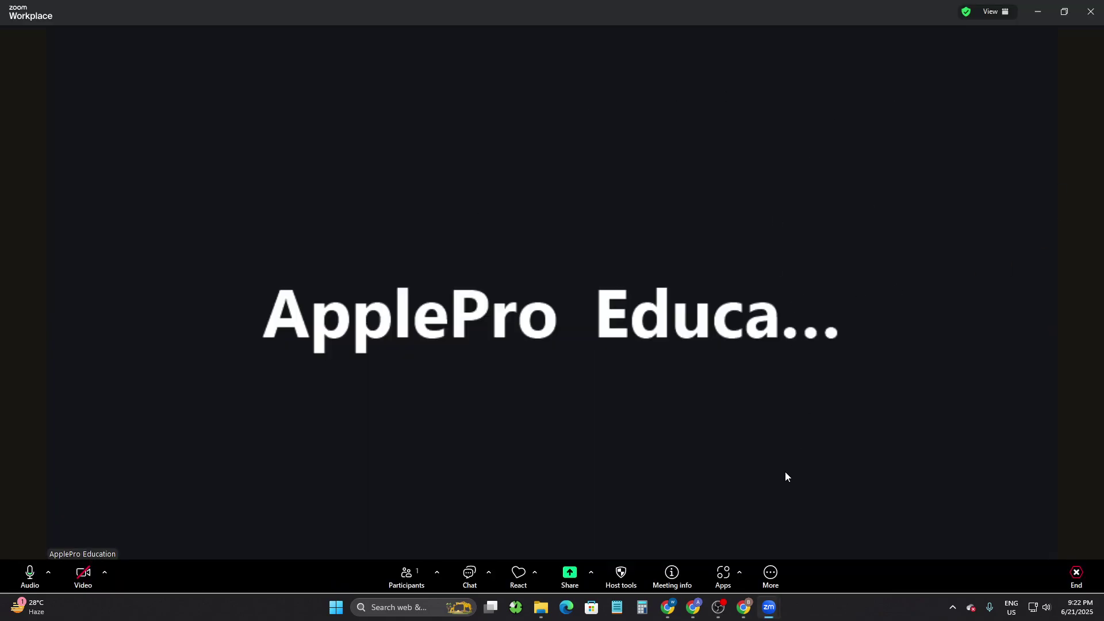
click(771, 577)
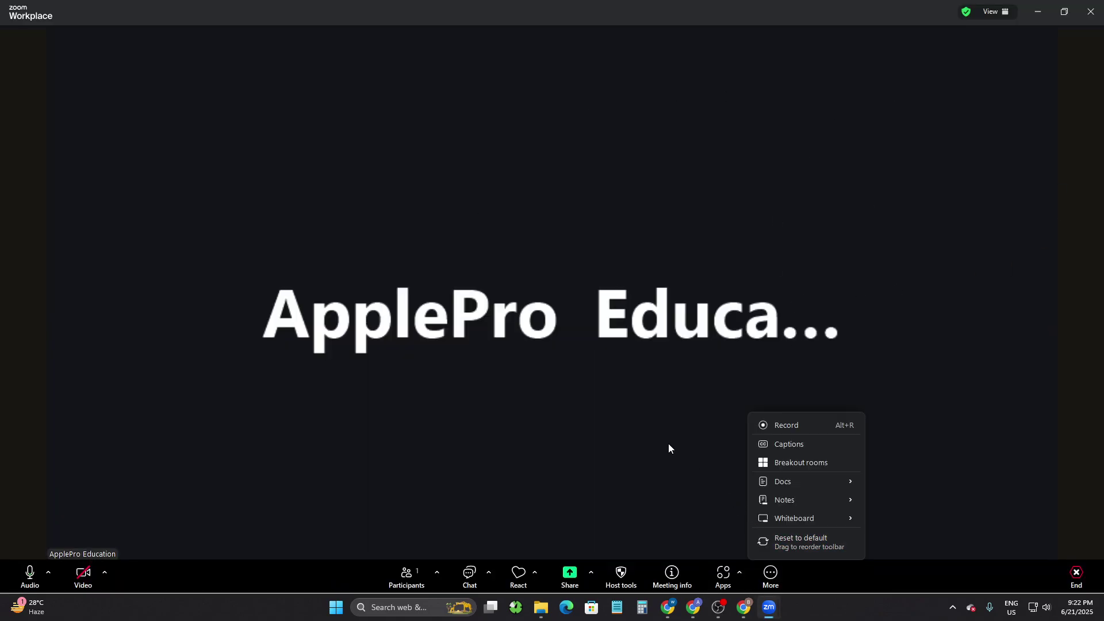
click(663, 411)
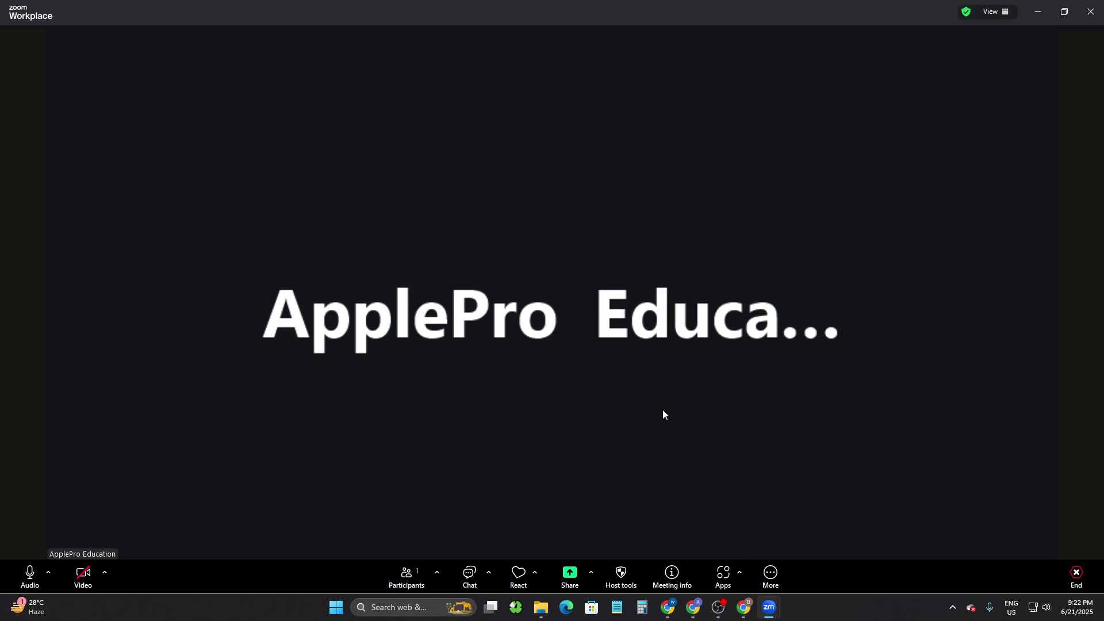